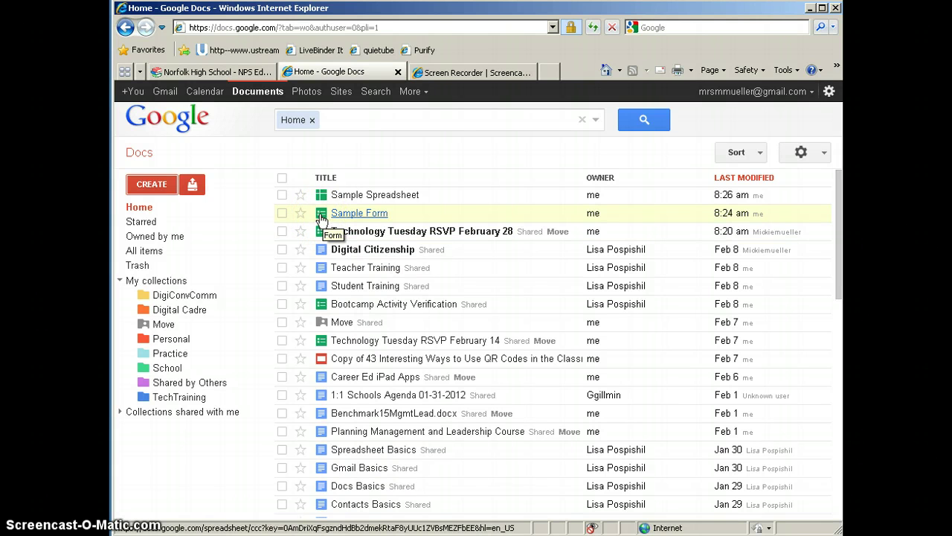
Step: Open the Sample Form responses spreadsheet from the documents list
click(321, 203)
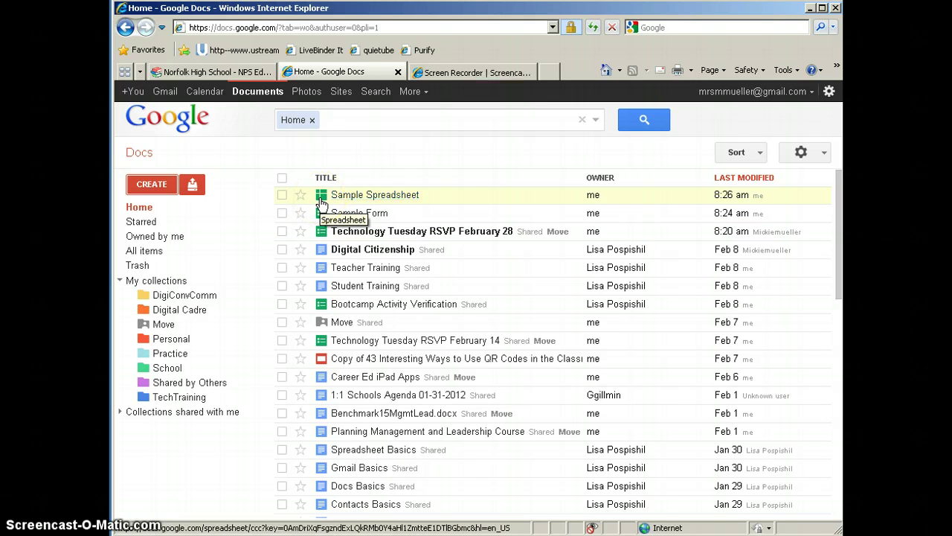
click(325, 195)
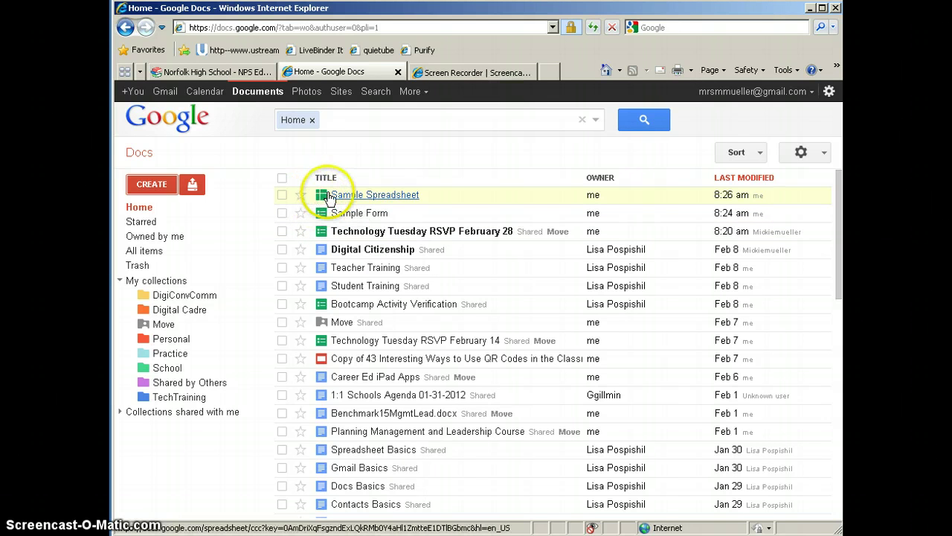
click(358, 217)
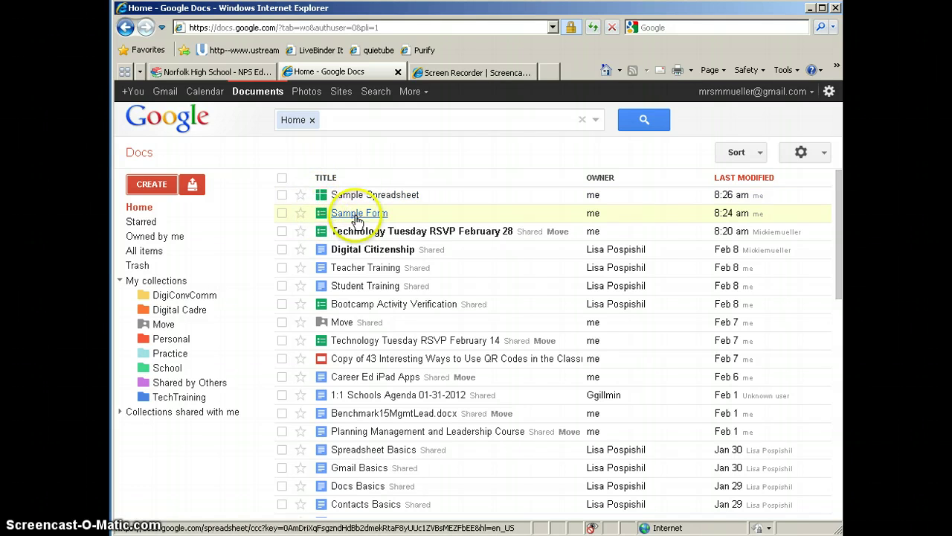
click(343, 217)
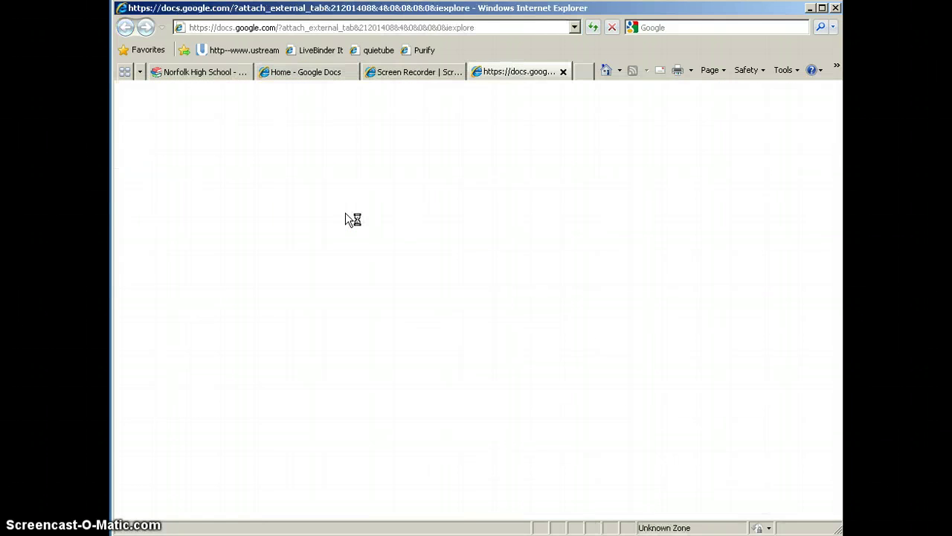
click(386, 232)
click(569, 308)
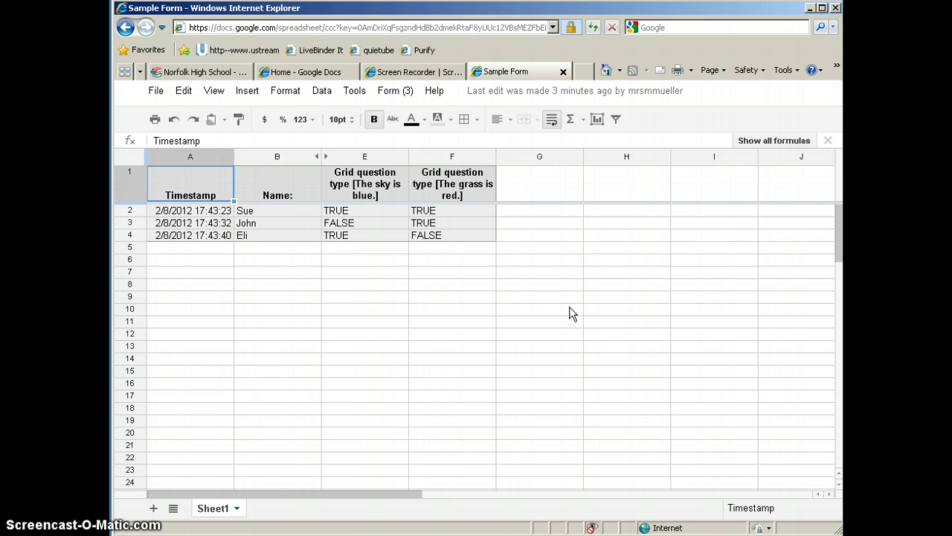
Step: Open Sample Form for editing and bring its editor window fully into view
click(388, 92)
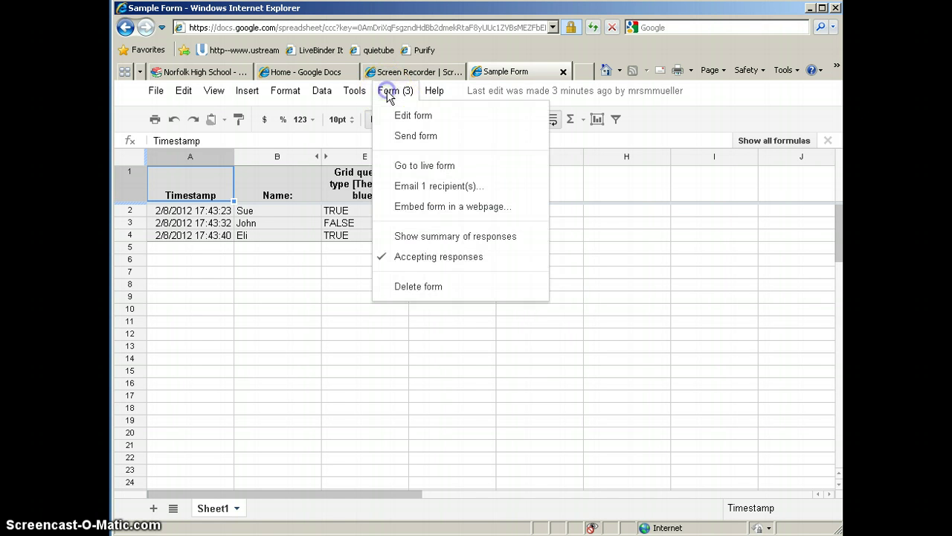
click(402, 117)
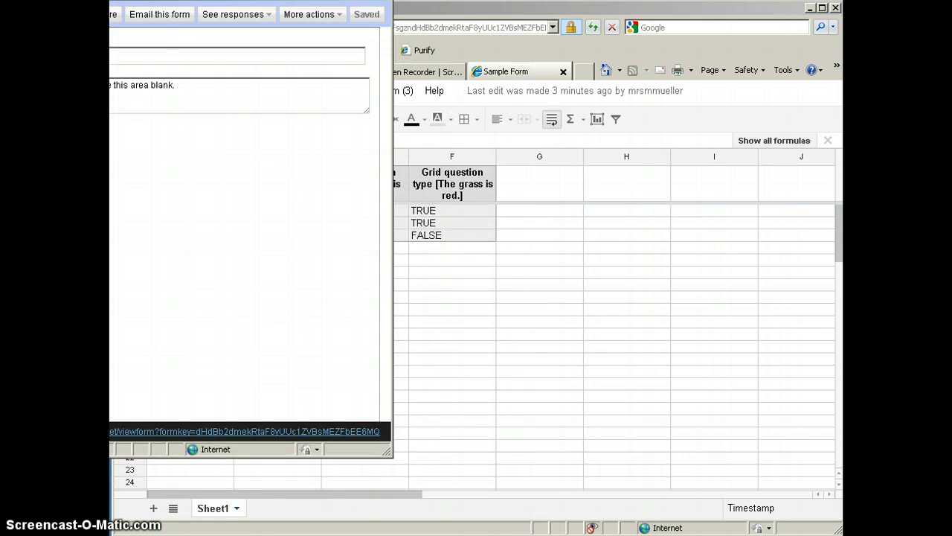
drag(357, 38, 383, 17)
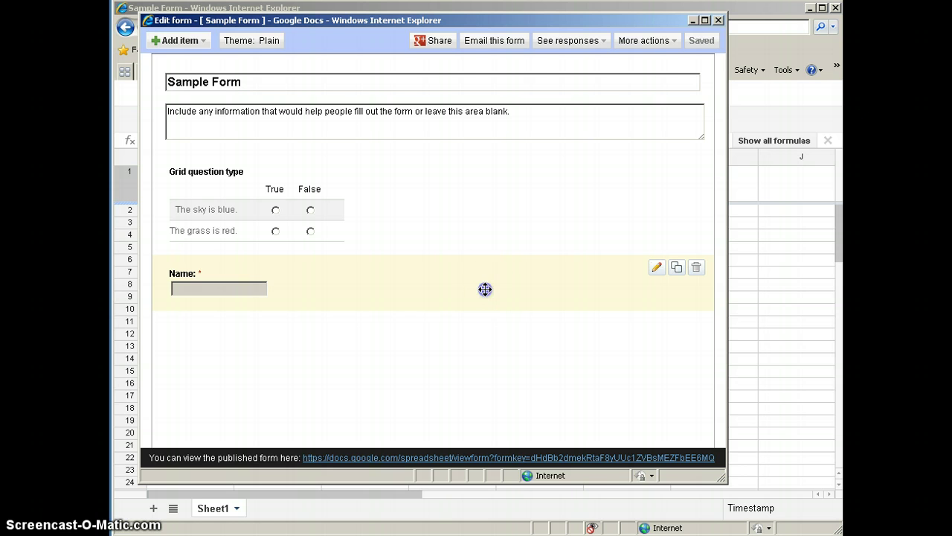
Step: Move the Name question above the grid question and open the Name question for editing
drag(485, 290, 482, 181)
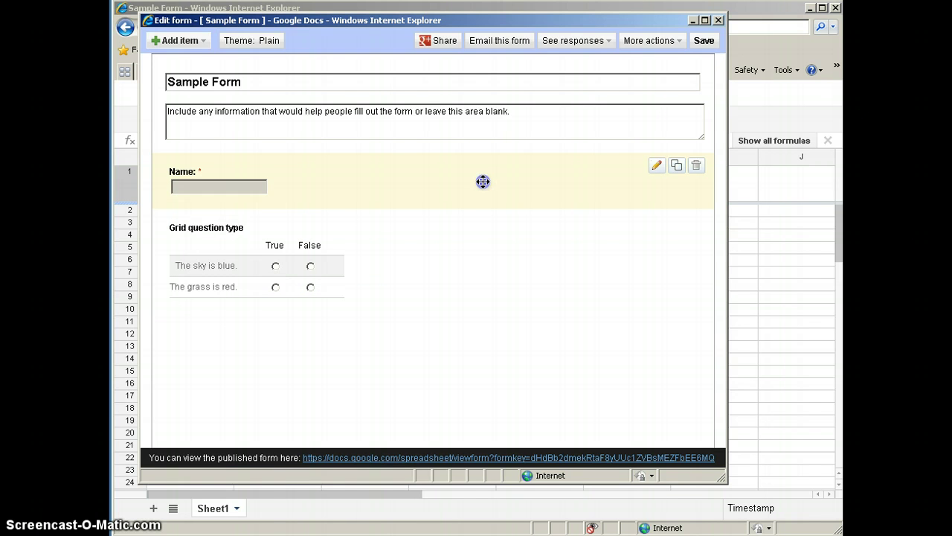
click(482, 177)
click(482, 178)
click(655, 170)
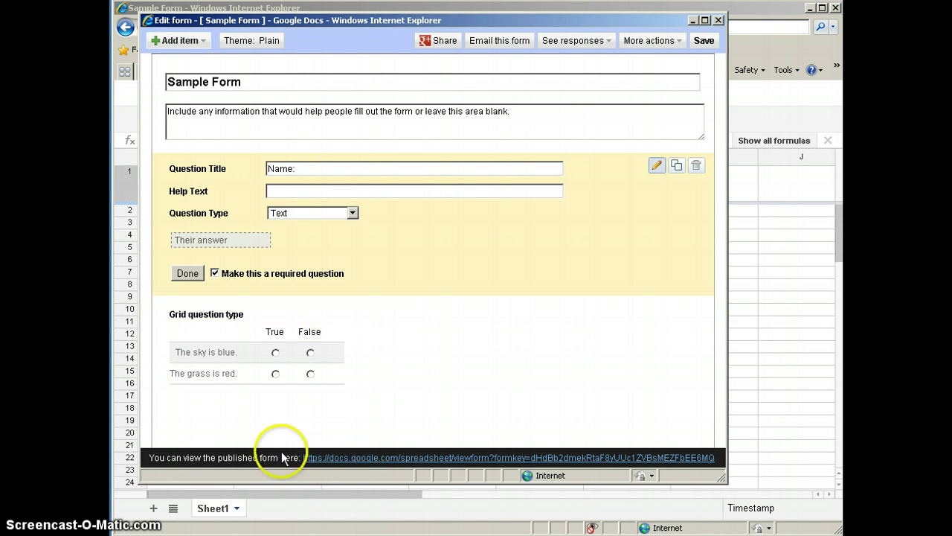
Step: View the published version of Sample Form from the form editor's link, then close its window
click(480, 459)
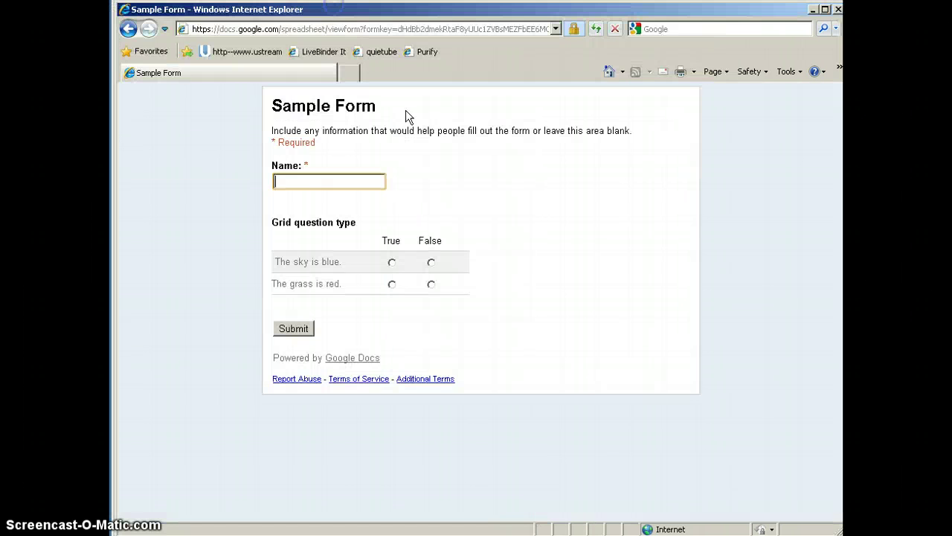
double_click(334, 10)
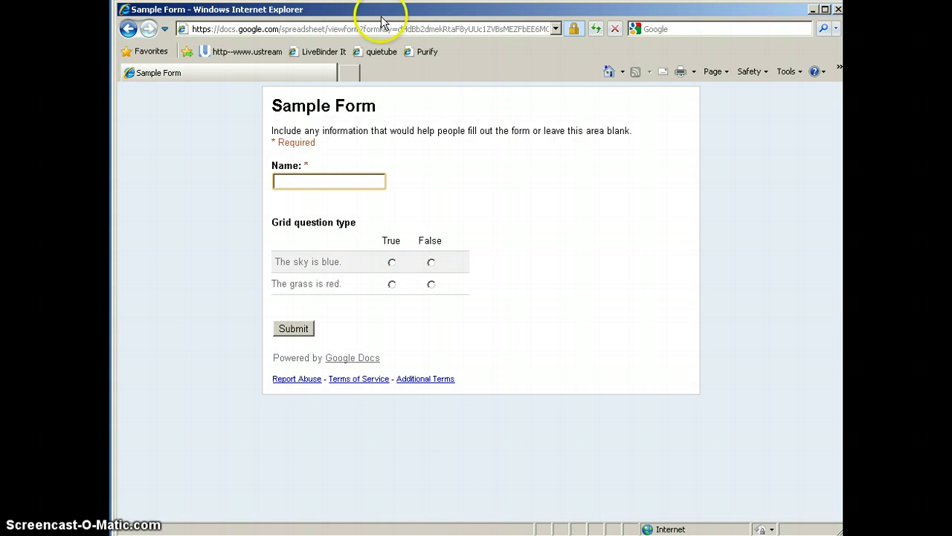
drag(404, 14, 395, 35)
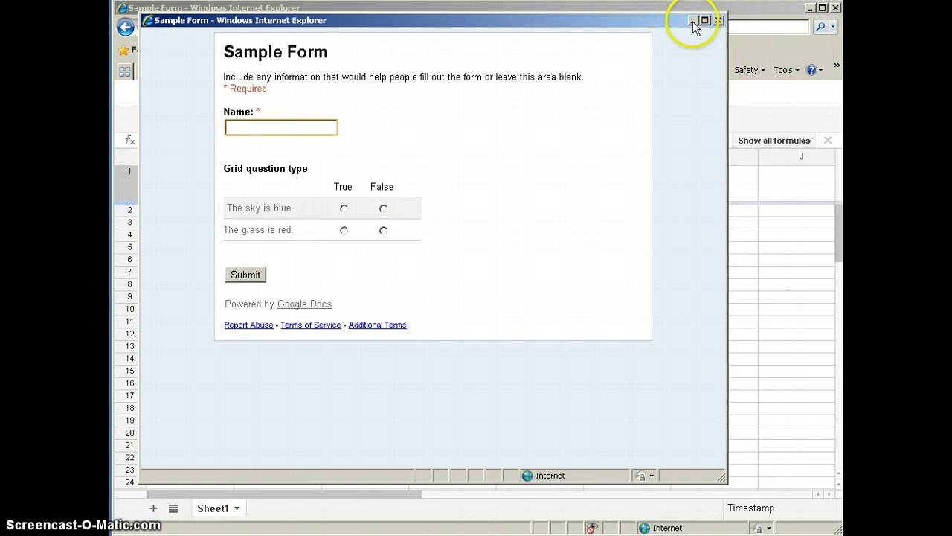
click(717, 22)
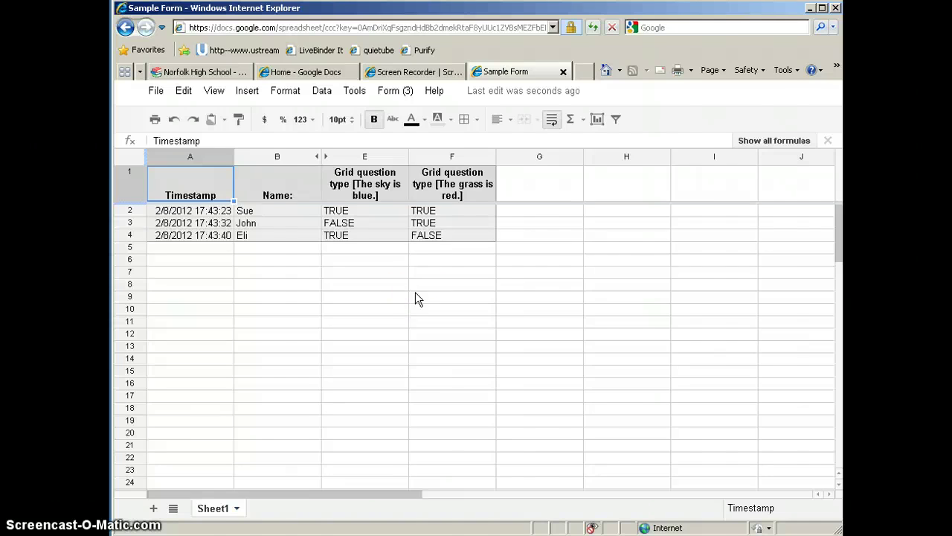
Step: Send Sample Form to the recipient's e-mail address with the form included in the email
click(390, 92)
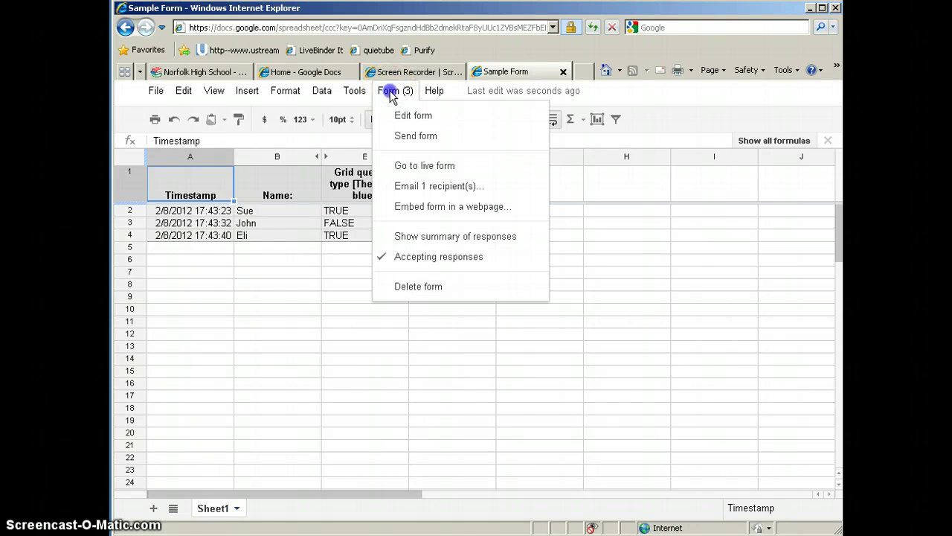
click(416, 138)
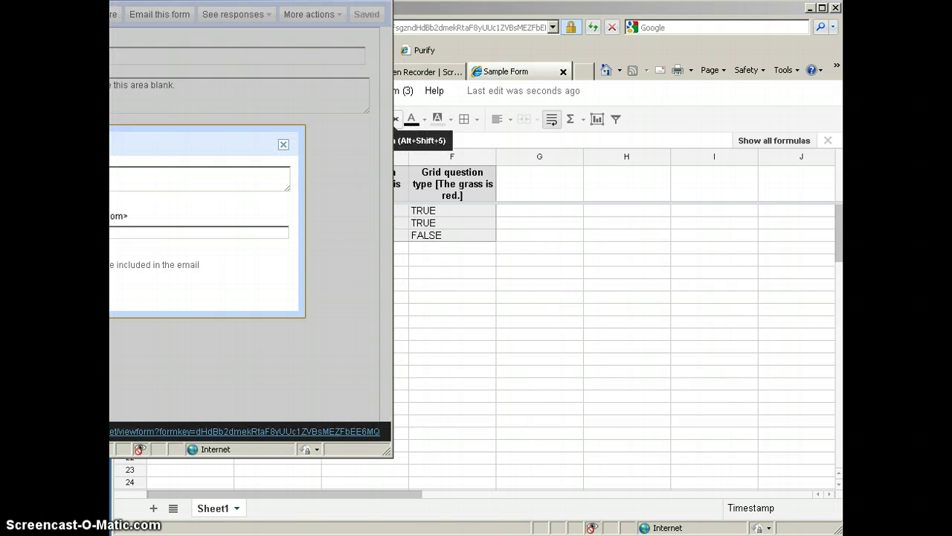
drag(219, 17, 383, 22)
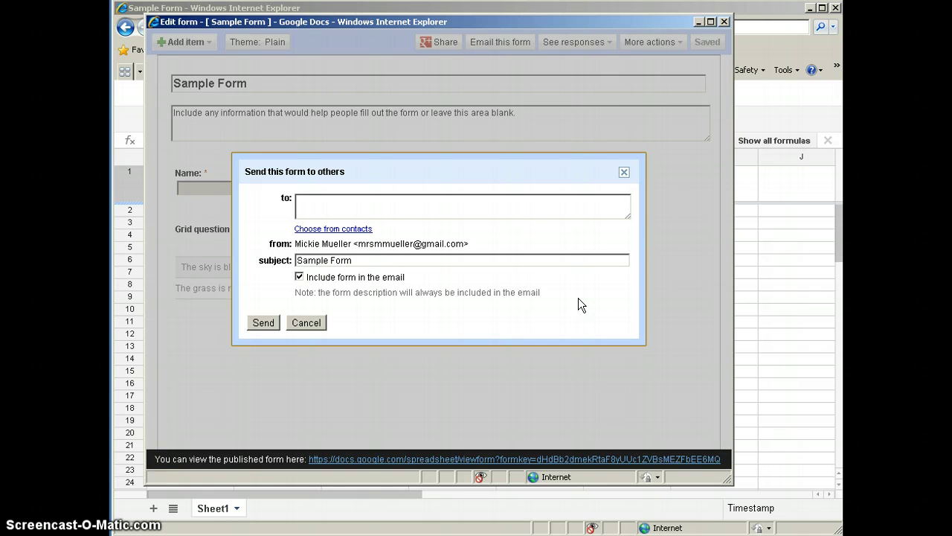
click(347, 202)
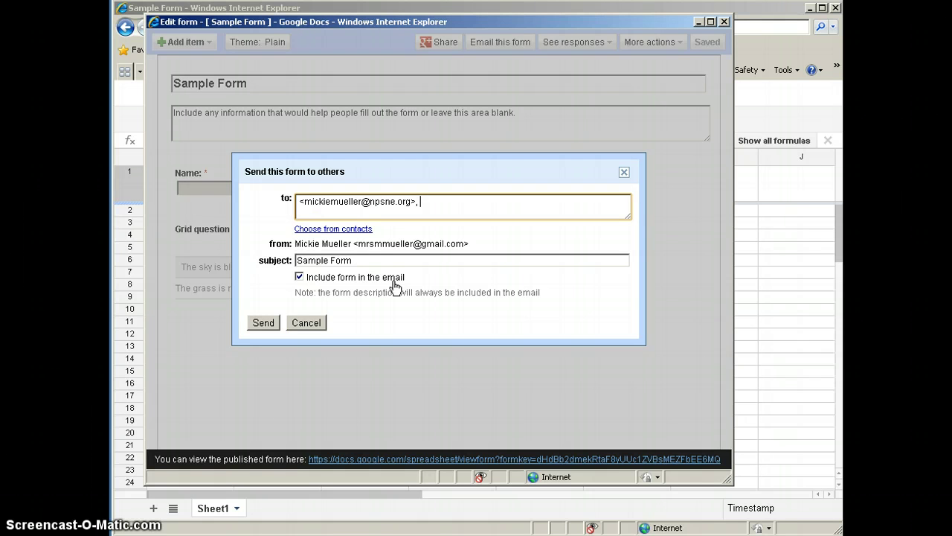
click(270, 325)
click(266, 322)
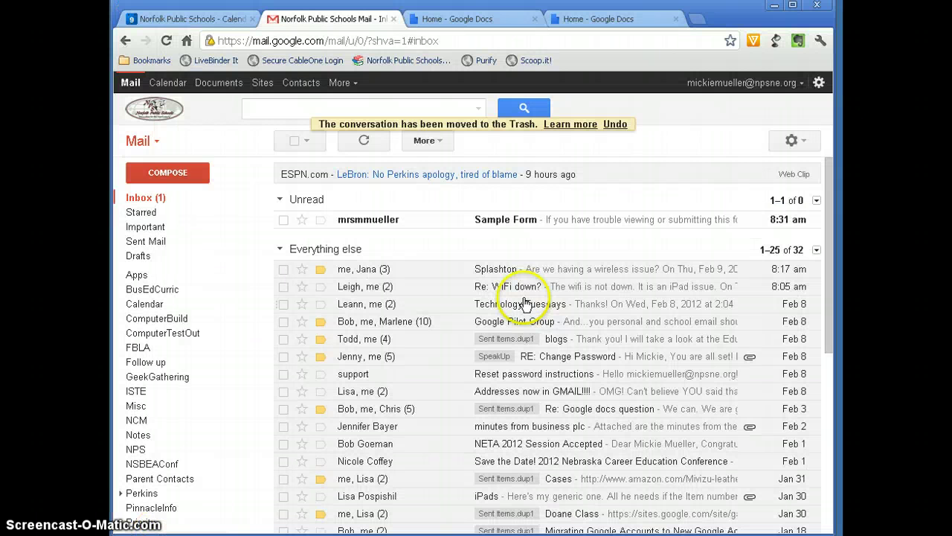
Step: Open the received Sample Form message in the Gmail inbox and examine the embedded form down to its Submit button
click(503, 220)
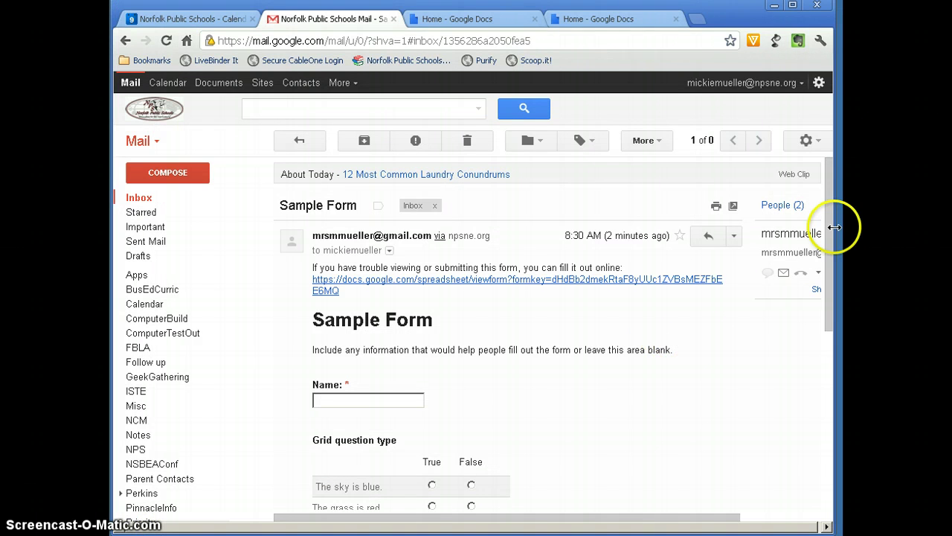
drag(828, 220, 829, 299)
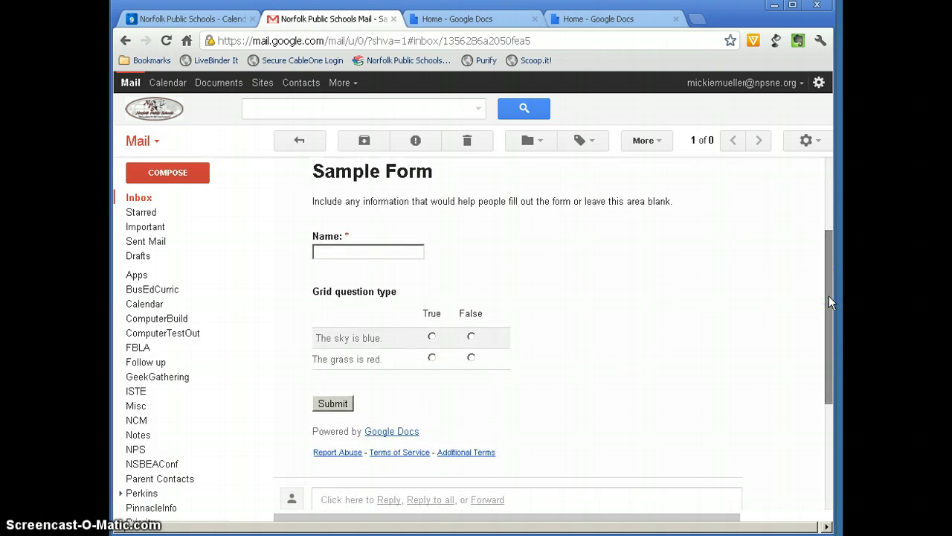
mouse_move(828, 295)
mouse_down()
mouse_move(829, 330)
mouse_move(823, 289)
mouse_up()
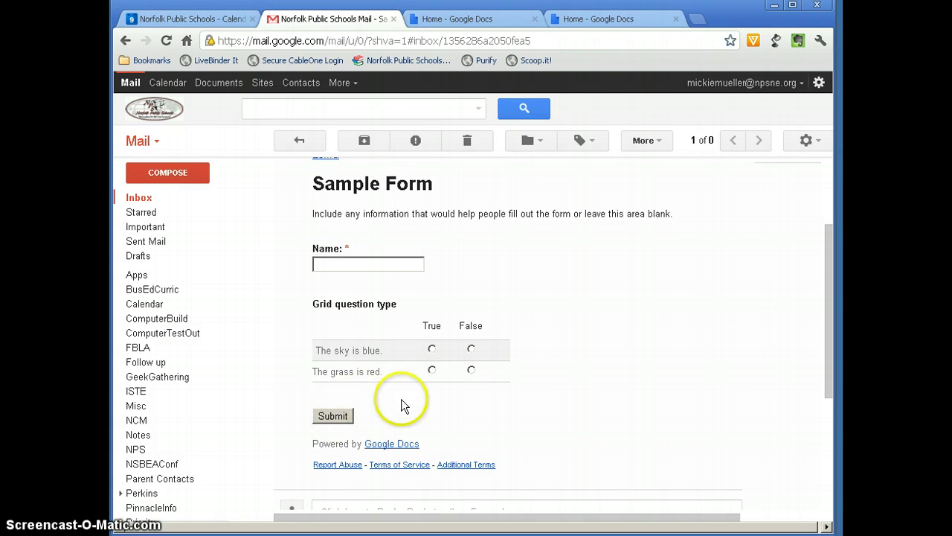
Step: Switch back to the Sample Form spreadsheet and send the form again to the recipient's e-mail address without including the form in the email
click(253, 532)
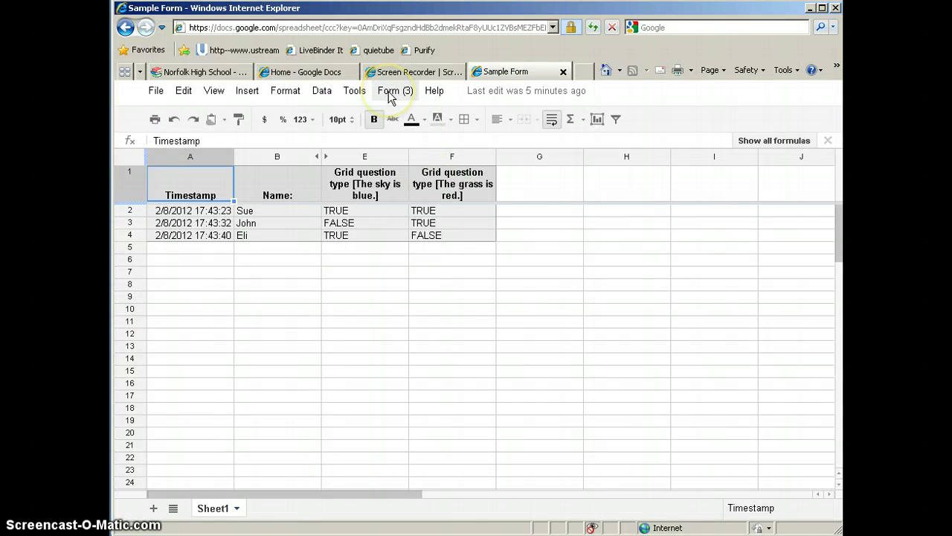
click(391, 97)
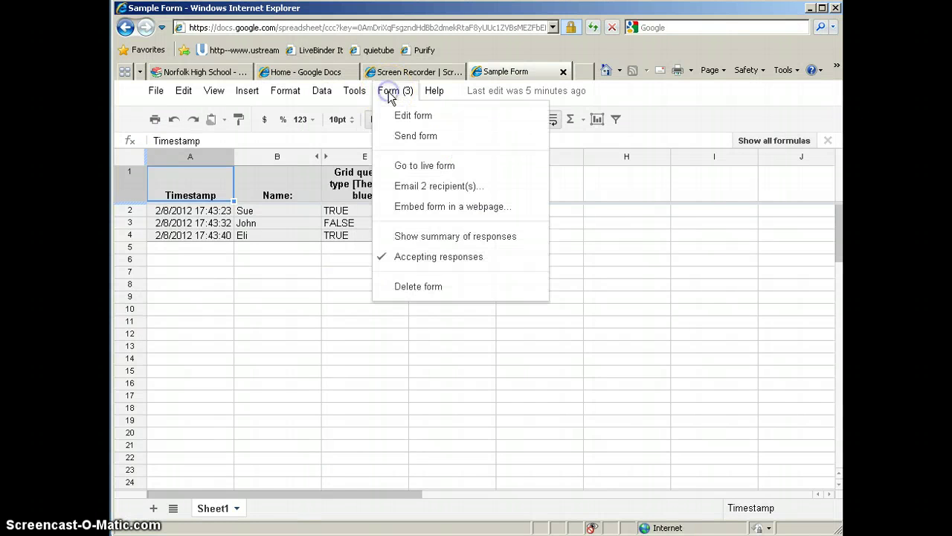
click(409, 136)
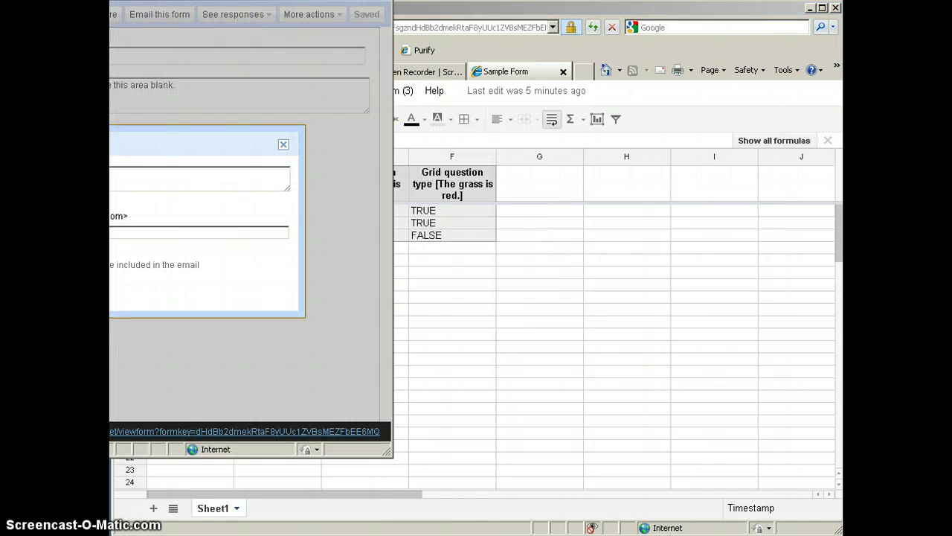
drag(287, 32, 386, 41)
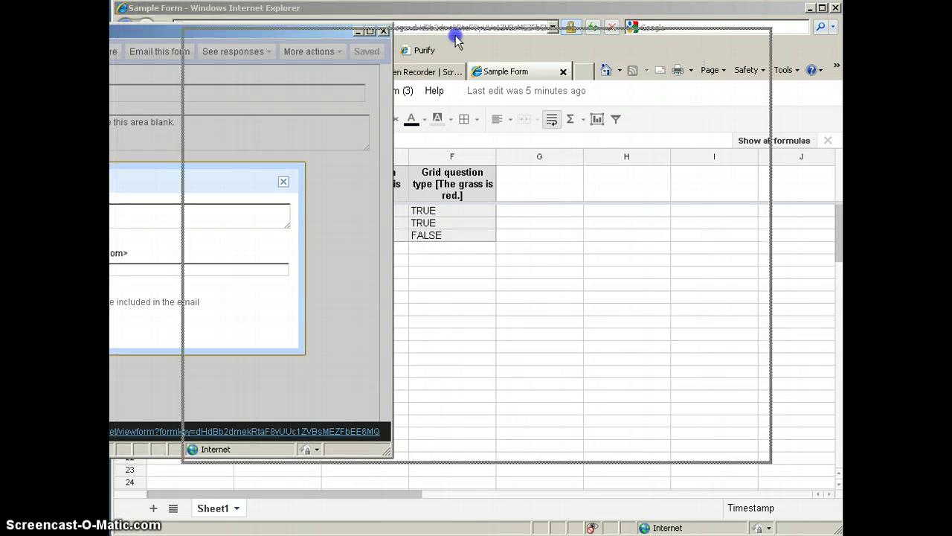
click(454, 255)
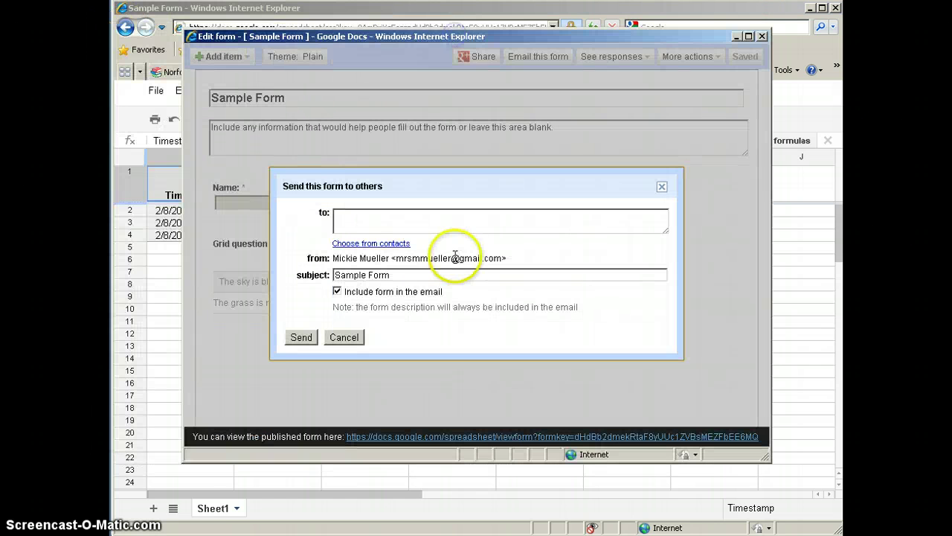
click(337, 292)
click(358, 217)
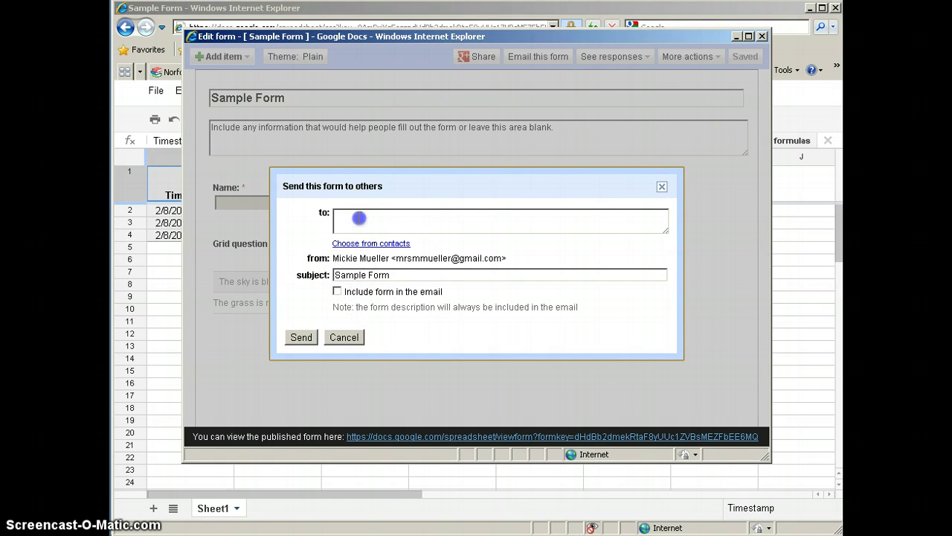
text(m)
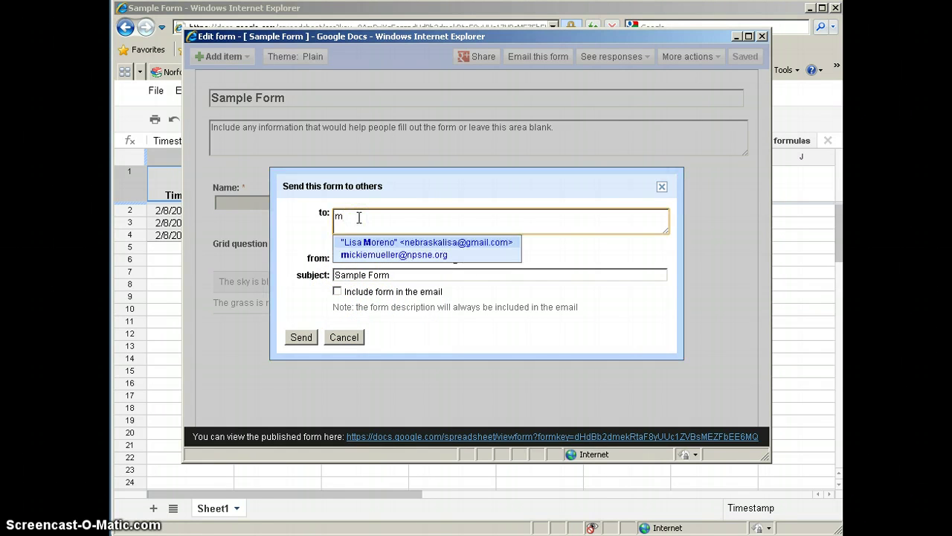
click(399, 257)
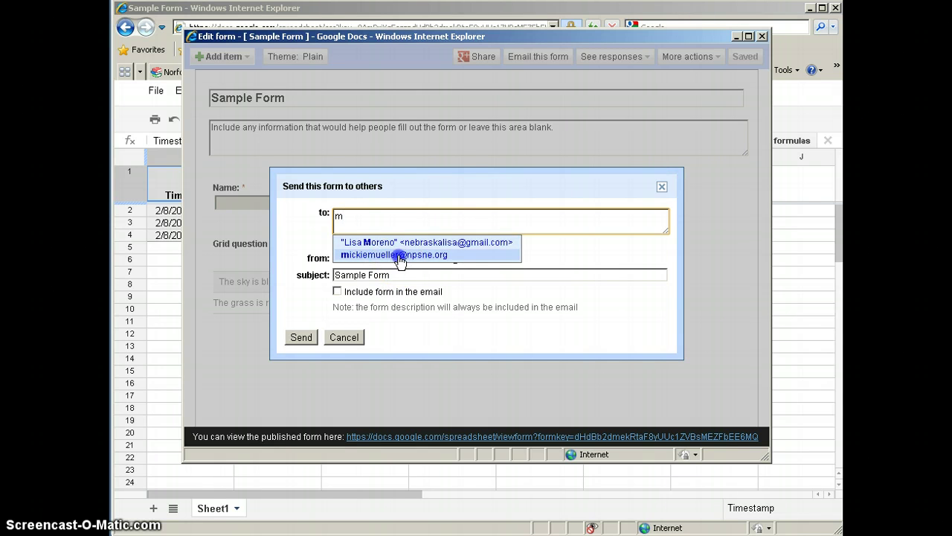
click(300, 337)
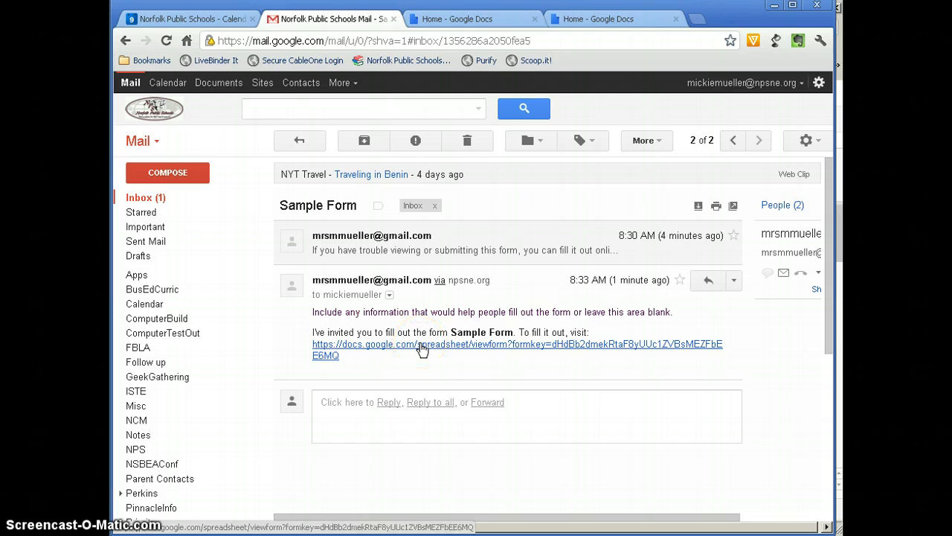
Step: Open the form from the link in the second Sample Form invitation email
click(422, 348)
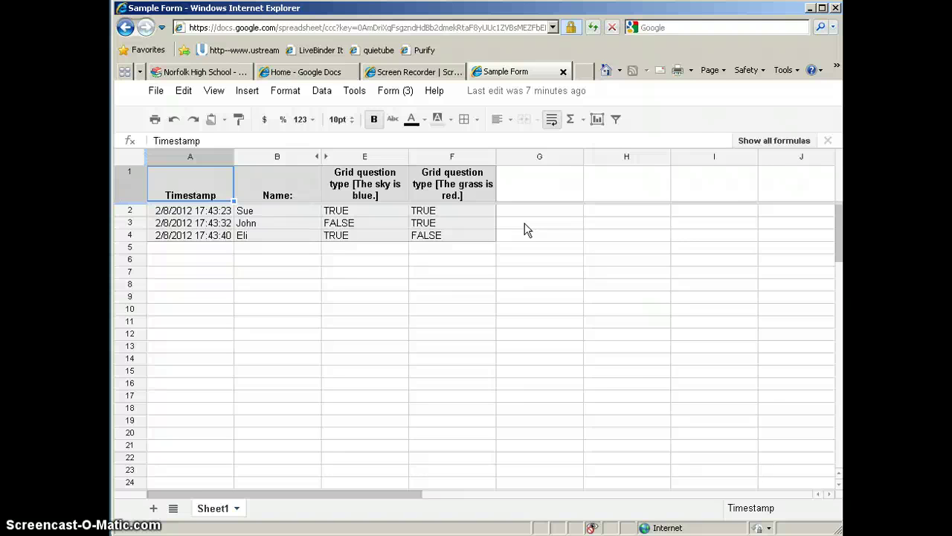
Step: Open the code for embedding Sample Form in a webpage and copy the complete iframe snippet
click(392, 92)
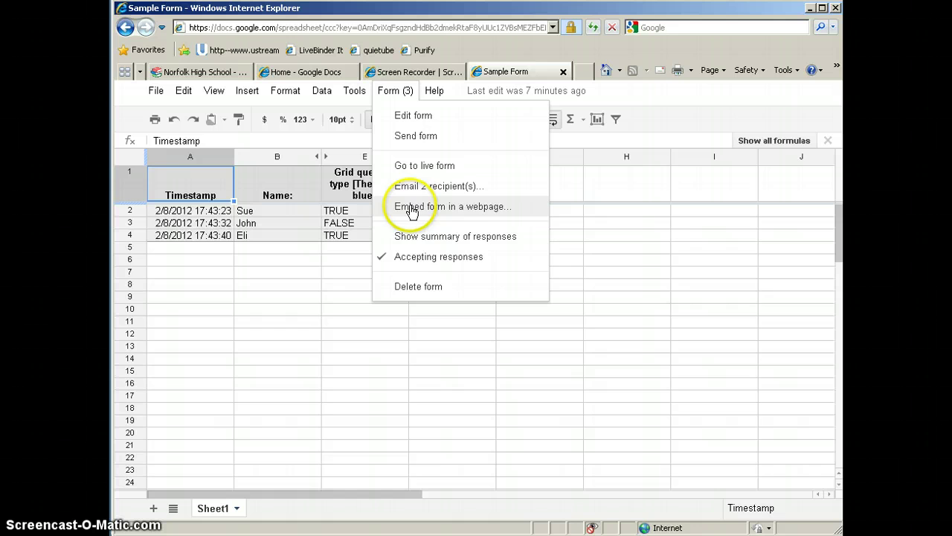
click(473, 209)
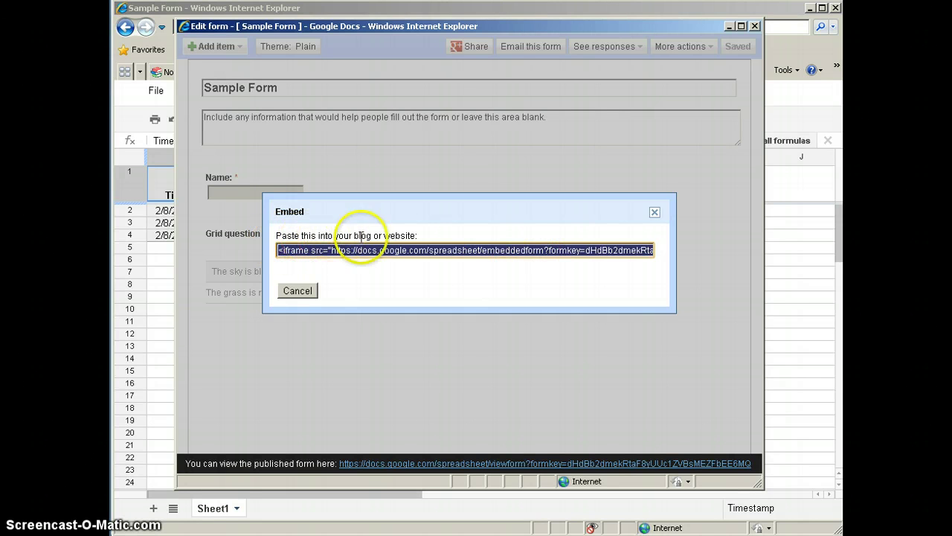
right_click(467, 252)
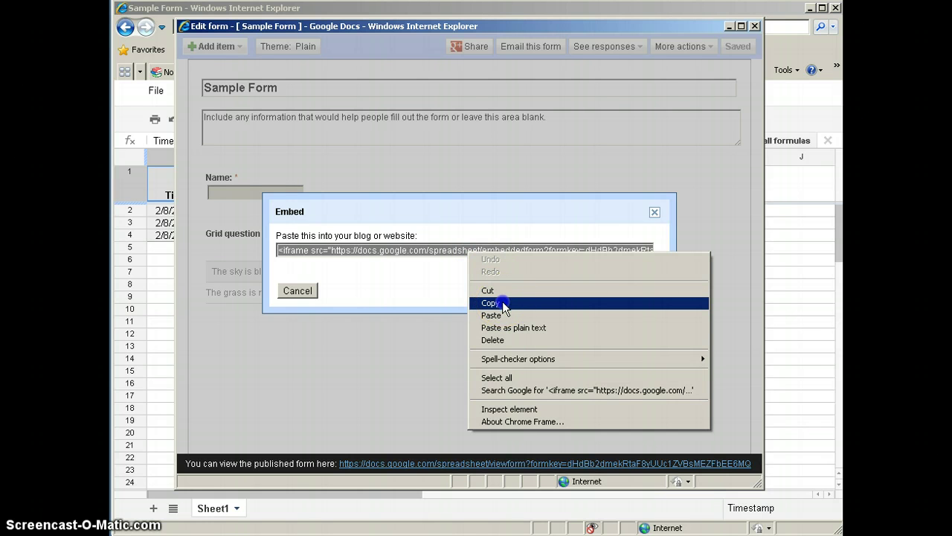
click(502, 303)
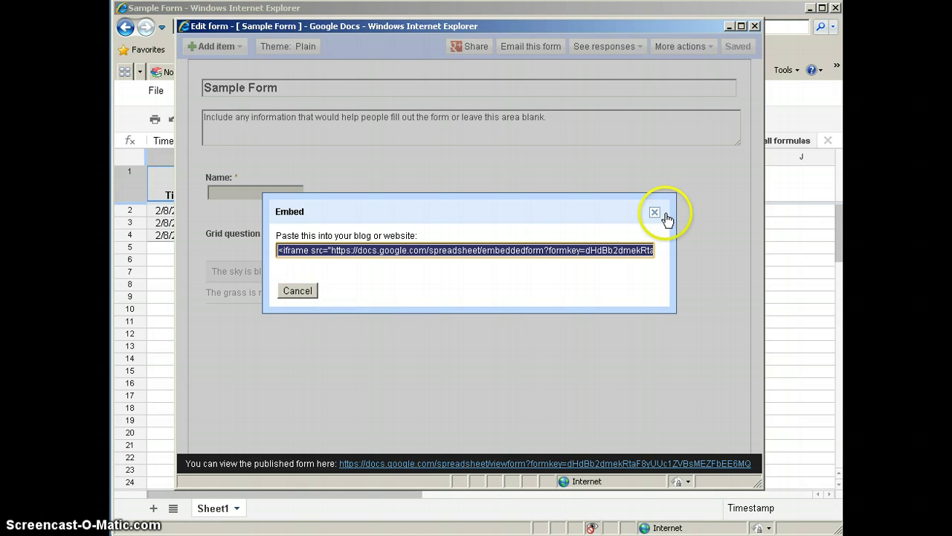
Step: Switch to the Norfolk High School page editor, paste the iframe code into the Form Embed article's HTML source, and return to the formatted view
click(234, 14)
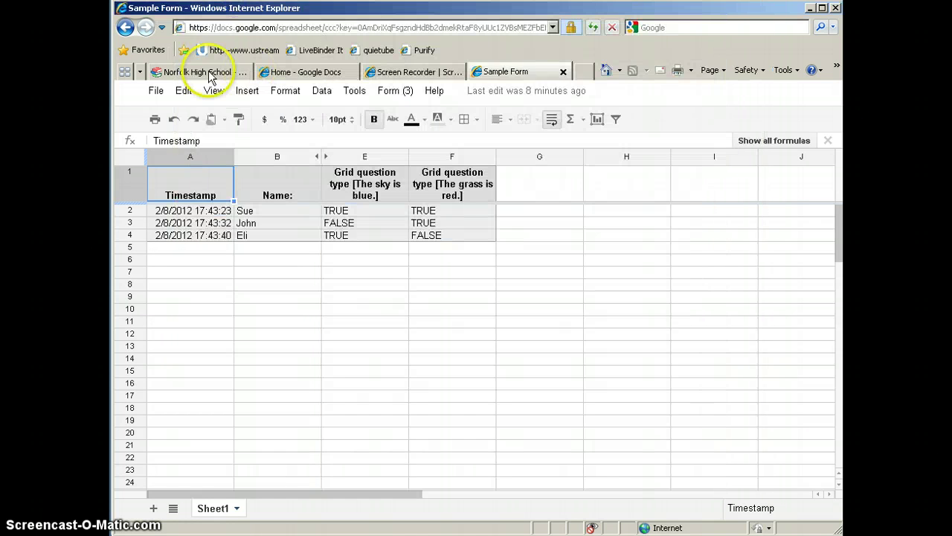
click(209, 71)
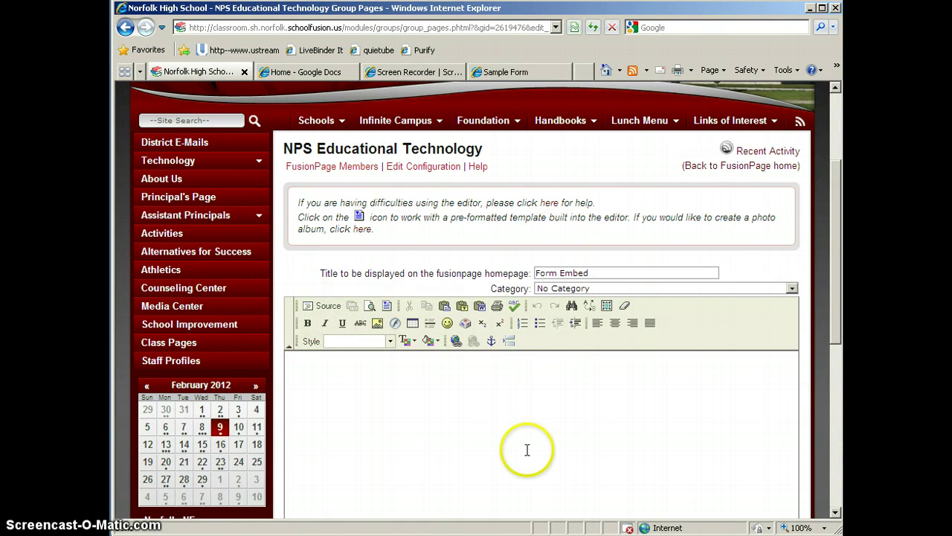
click(325, 314)
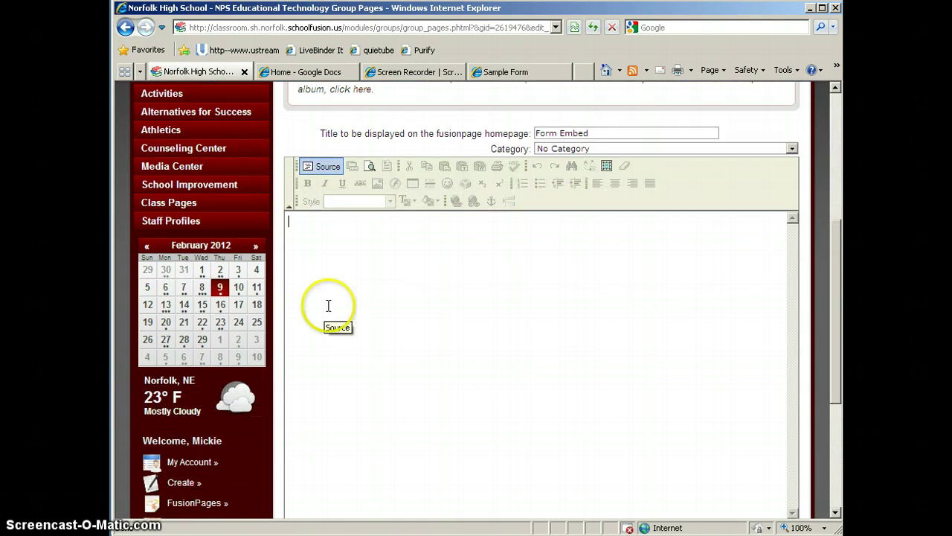
click(298, 226)
right_click(298, 226)
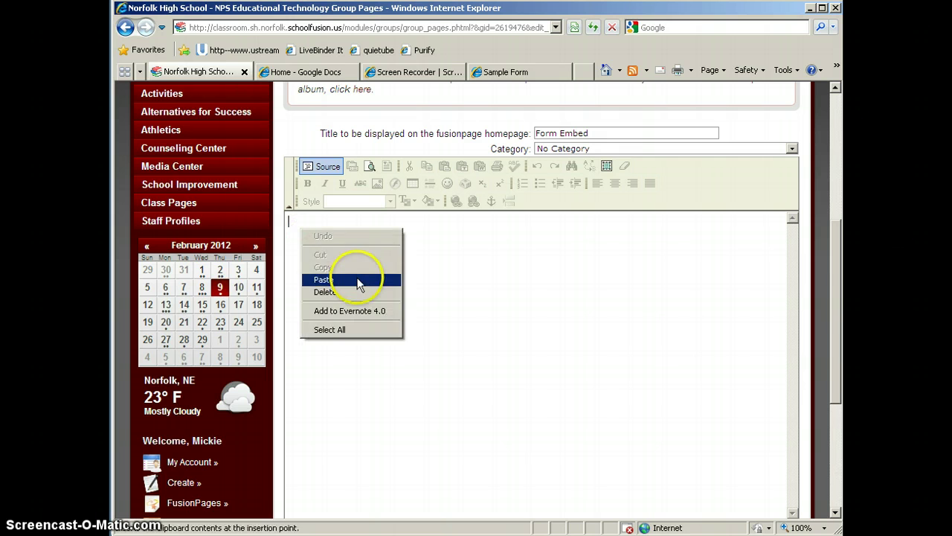
click(352, 275)
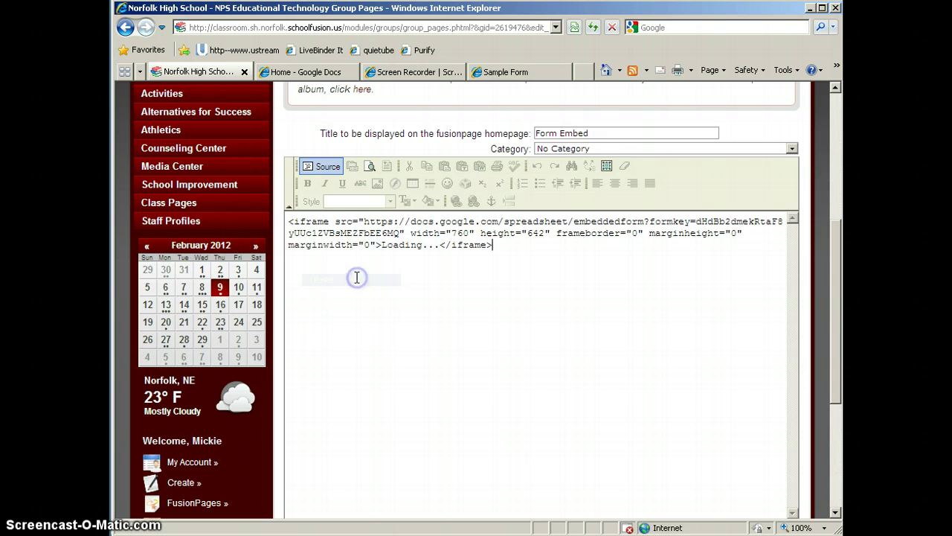
click(323, 170)
Step: Check the embedded form in the editor and add the Form Embed article to the NPS Educational Technology page
scroll(686, 356, up, 5)
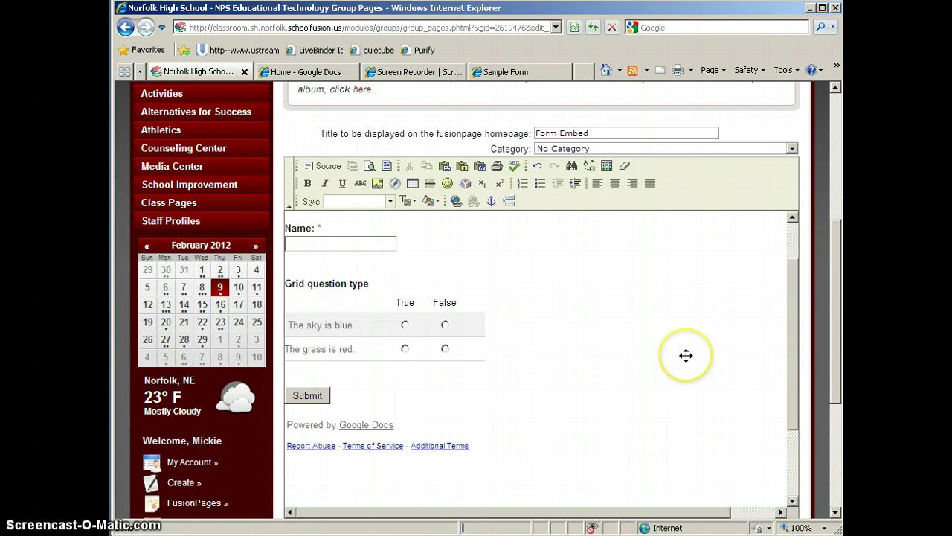
scroll(686, 355, up, 5)
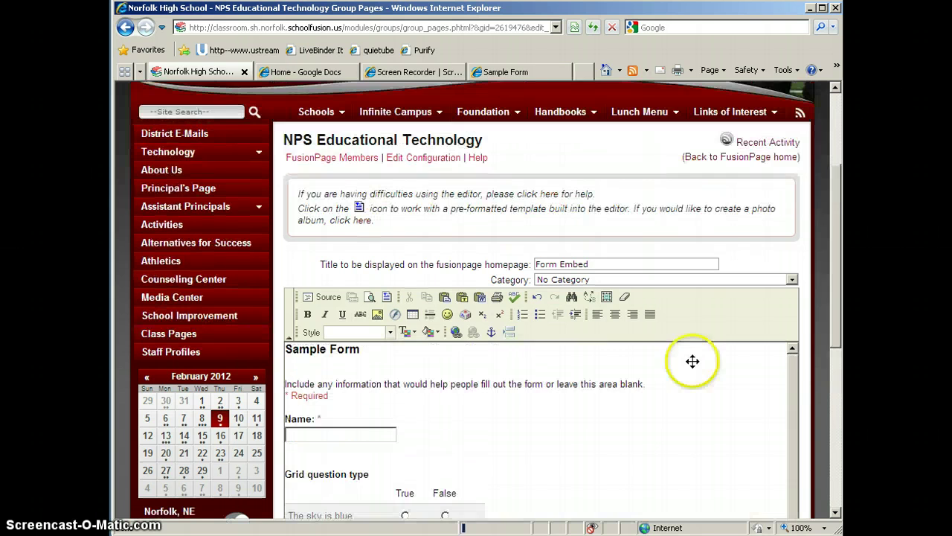
click(803, 334)
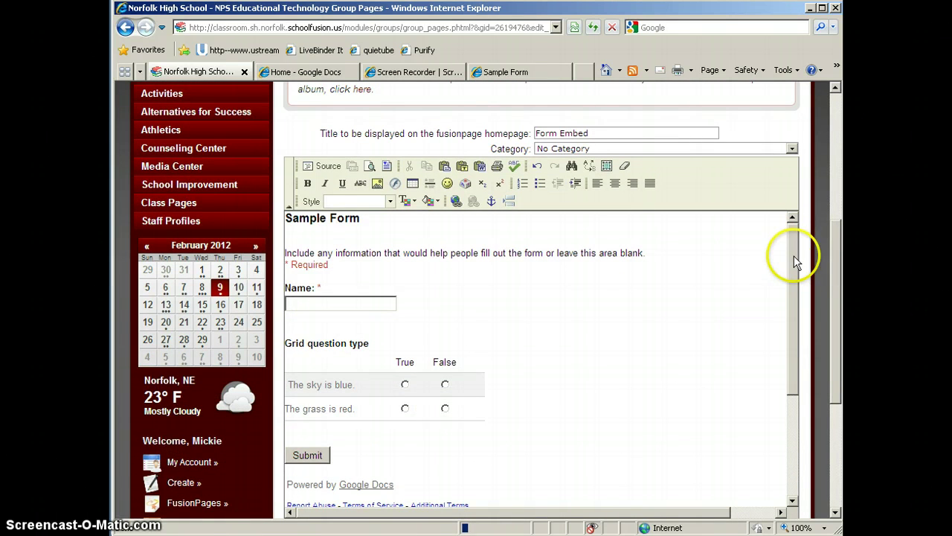
drag(794, 255, 793, 312)
drag(840, 270, 836, 359)
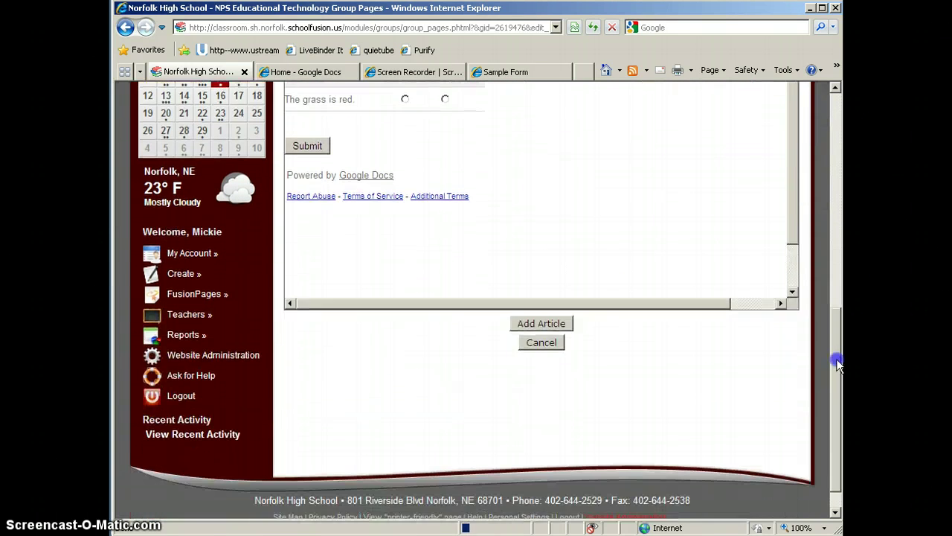
click(541, 323)
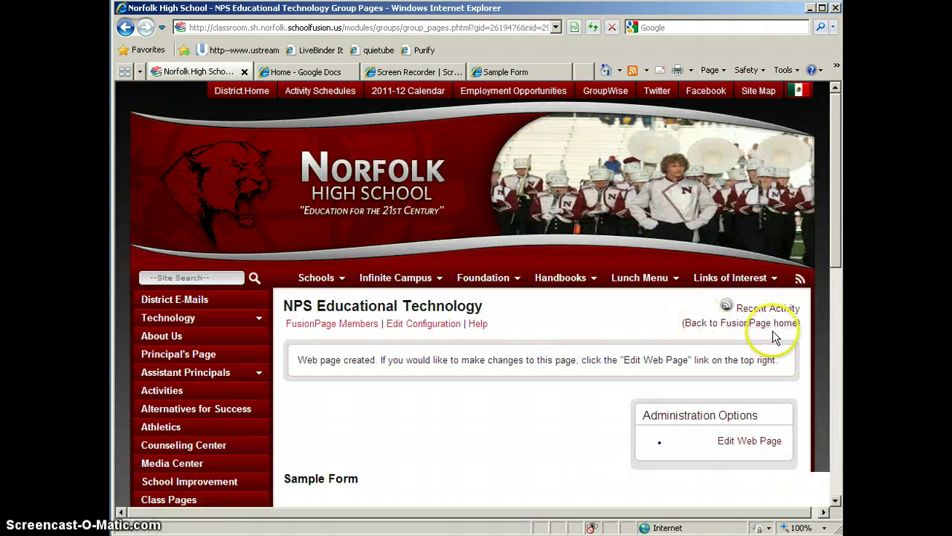
Step: Review how the published form fits the page, reopen the web page for editing, and set the iframe width to 600 in its source
drag(833, 181, 833, 300)
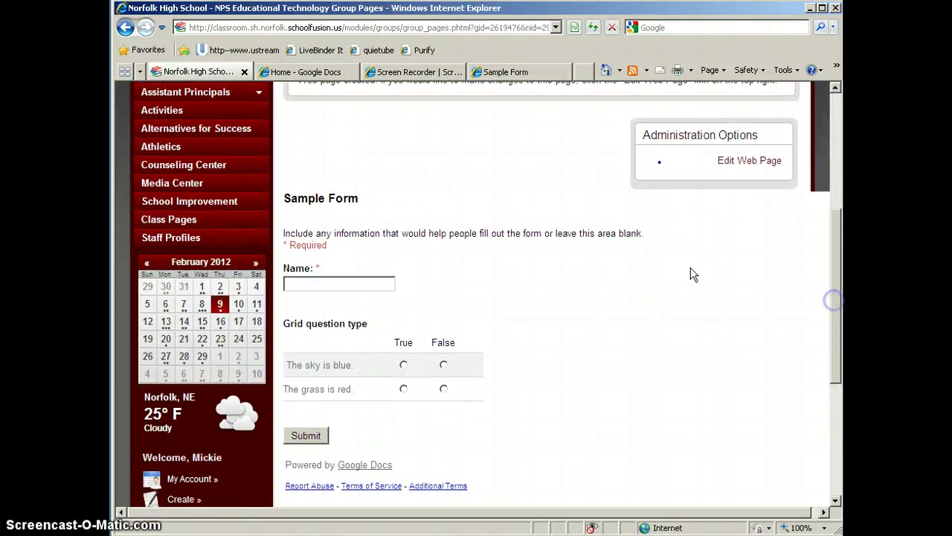
click(535, 301)
drag(591, 512, 742, 511)
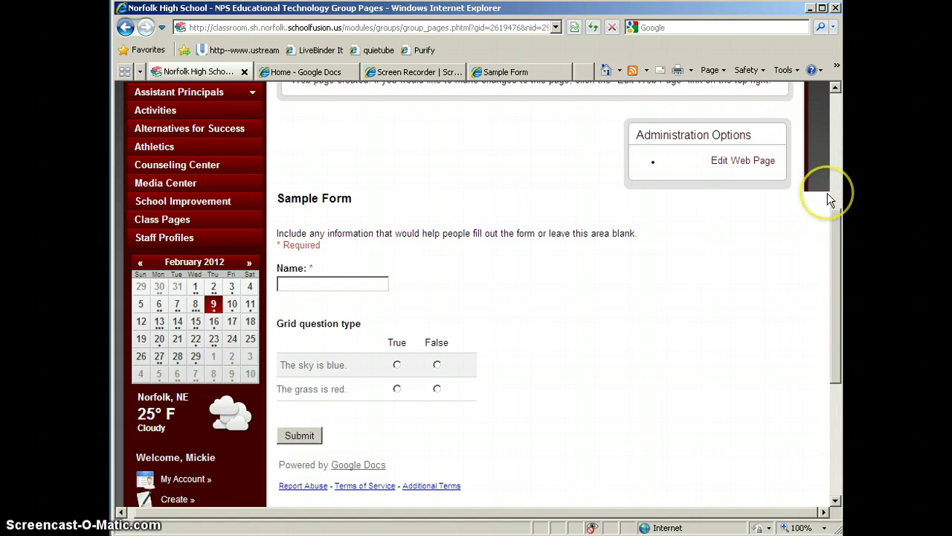
click(758, 163)
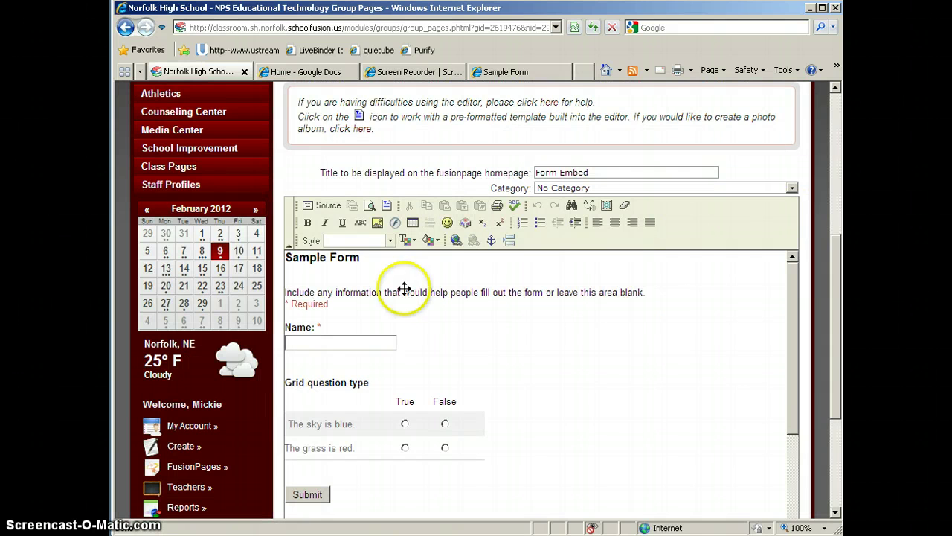
click(321, 206)
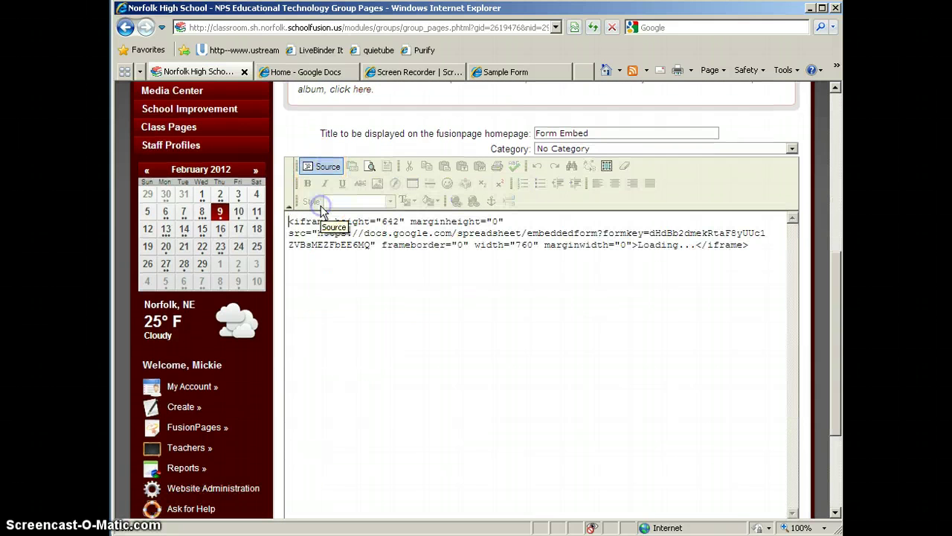
click(405, 298)
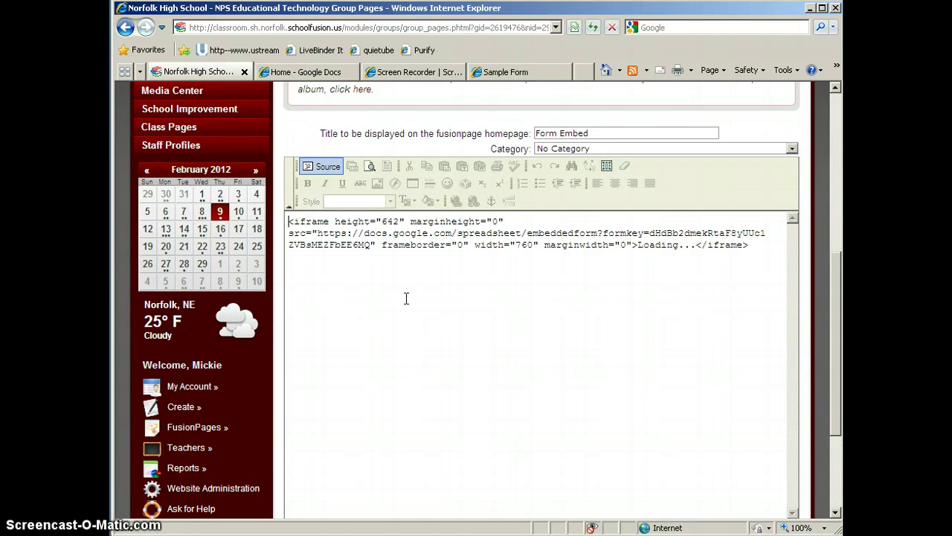
double_click(526, 245)
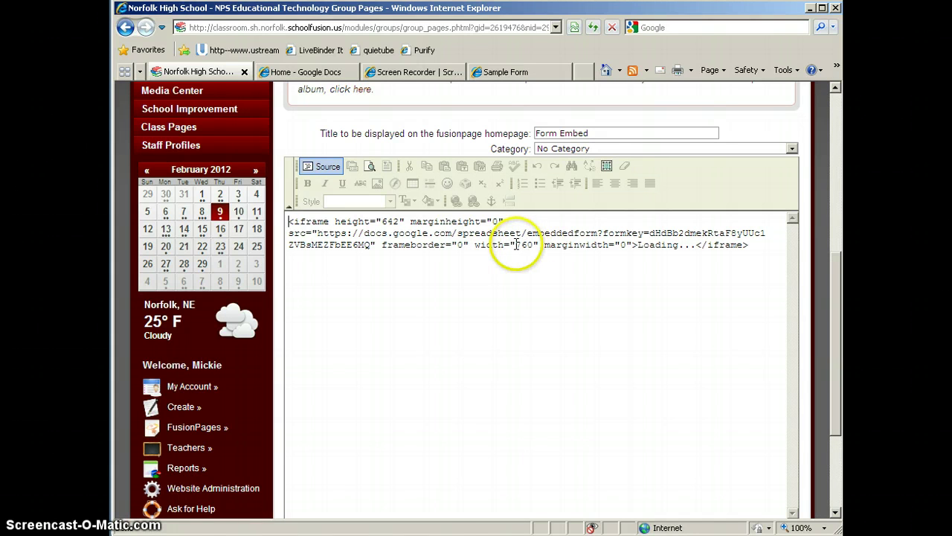
double_click(525, 244)
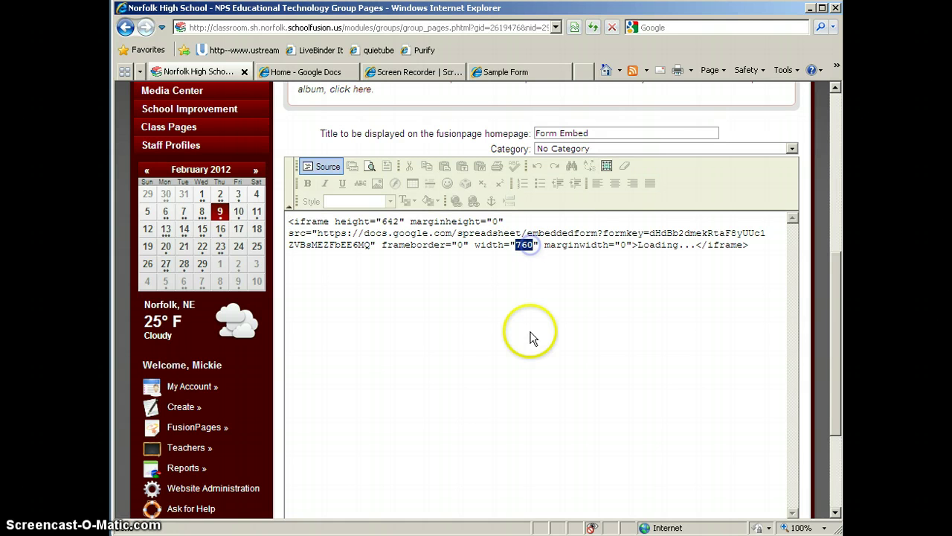
text(600)
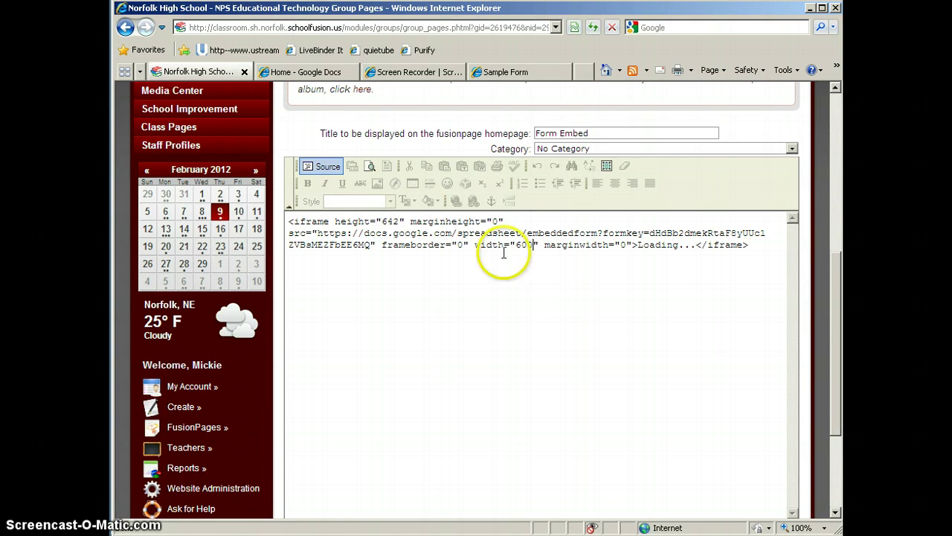
Step: Return to the formatted view, save the edited article, and check the embedded form on the published page
click(321, 166)
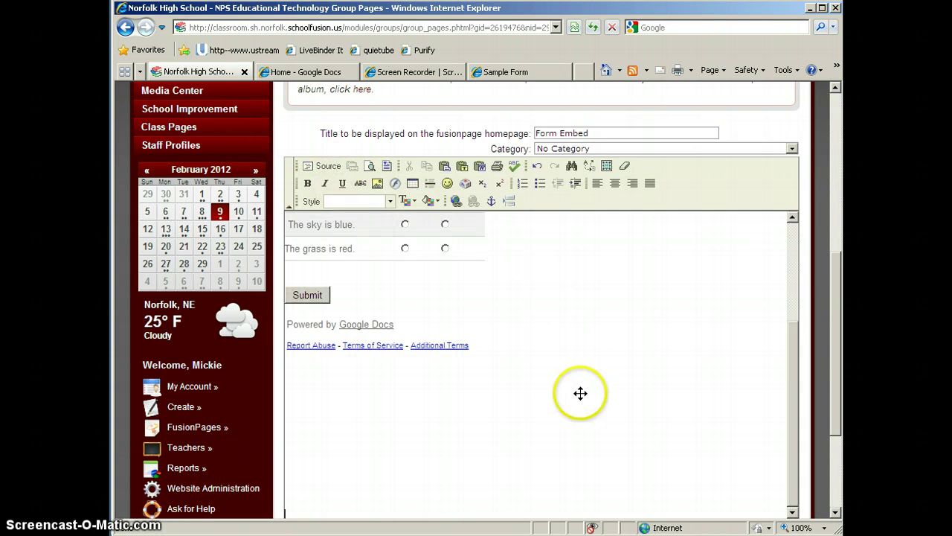
drag(836, 298, 837, 360)
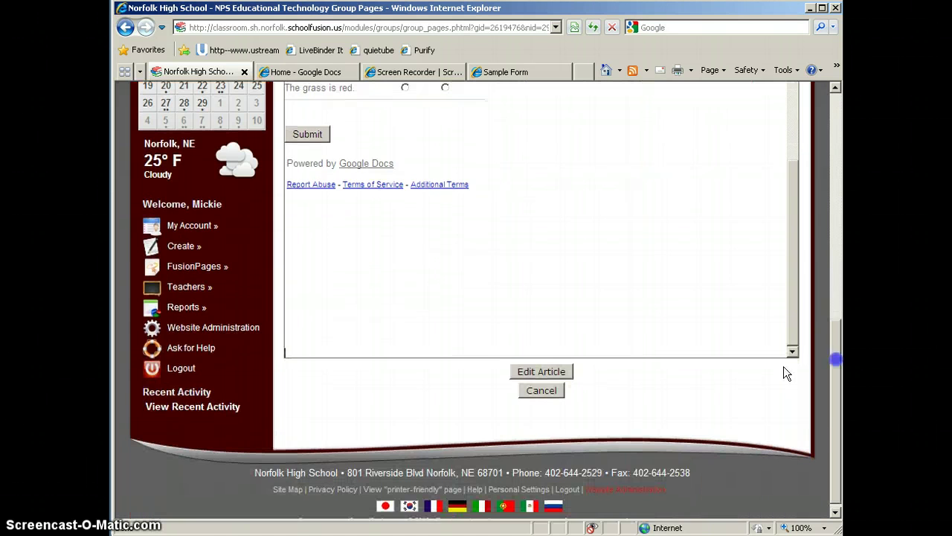
click(557, 372)
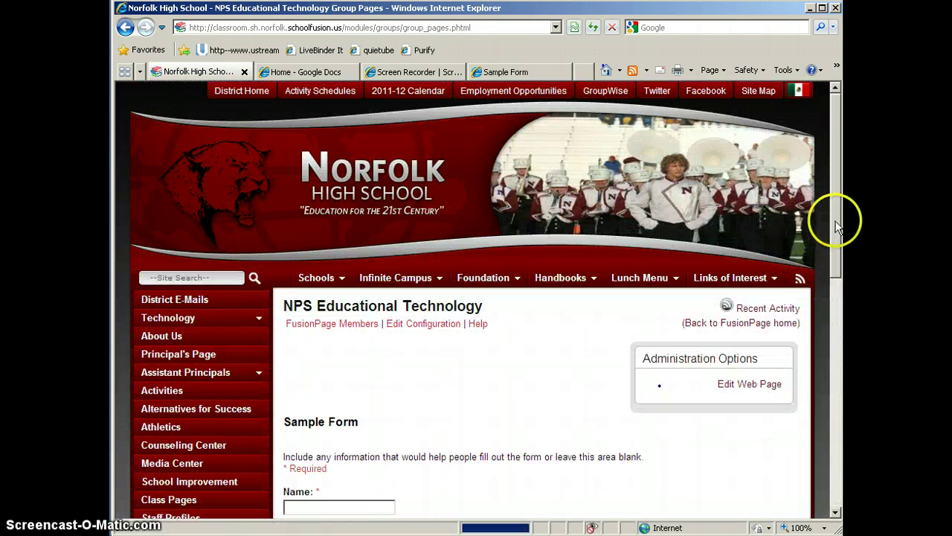
drag(833, 212, 836, 327)
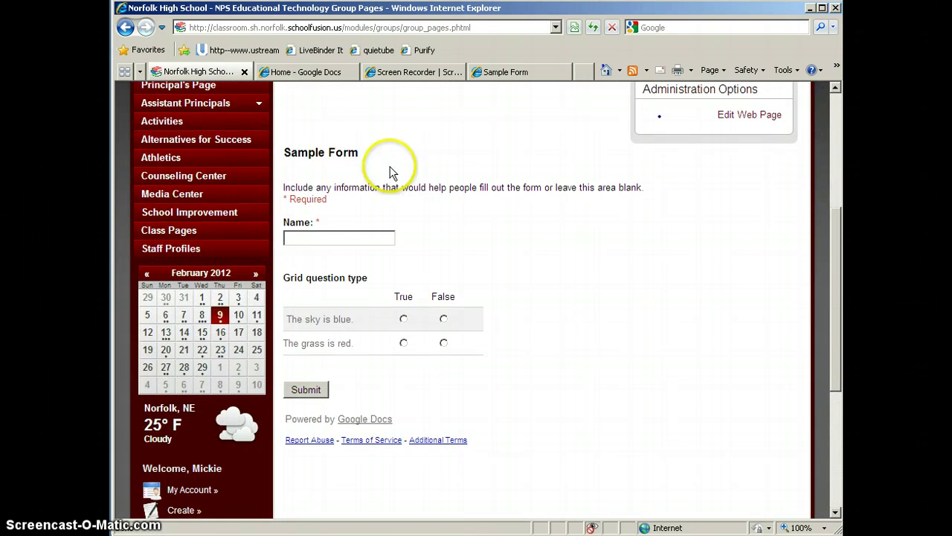